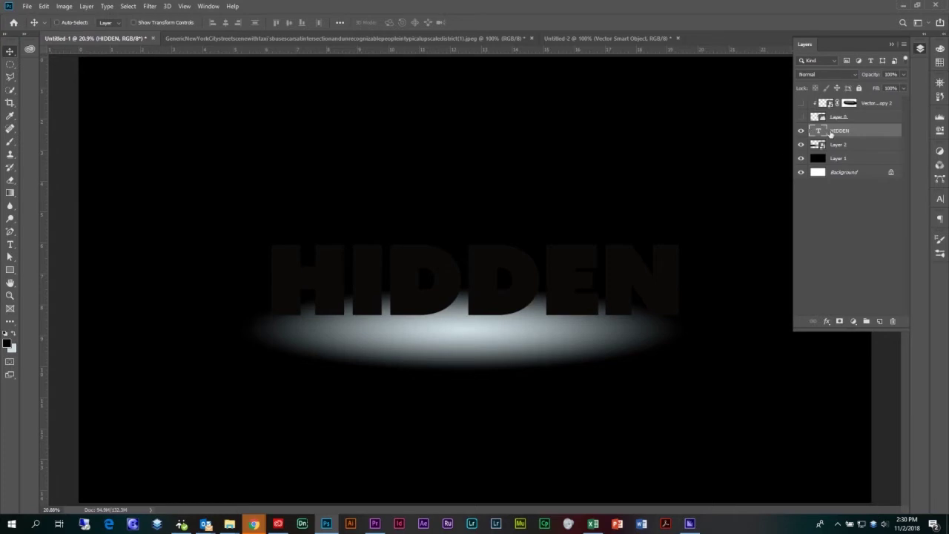
- Add a Bevel & Emboss style to the HIDDEN text layer with its depth at 168% and soften at 2 px
right_click(870, 132)
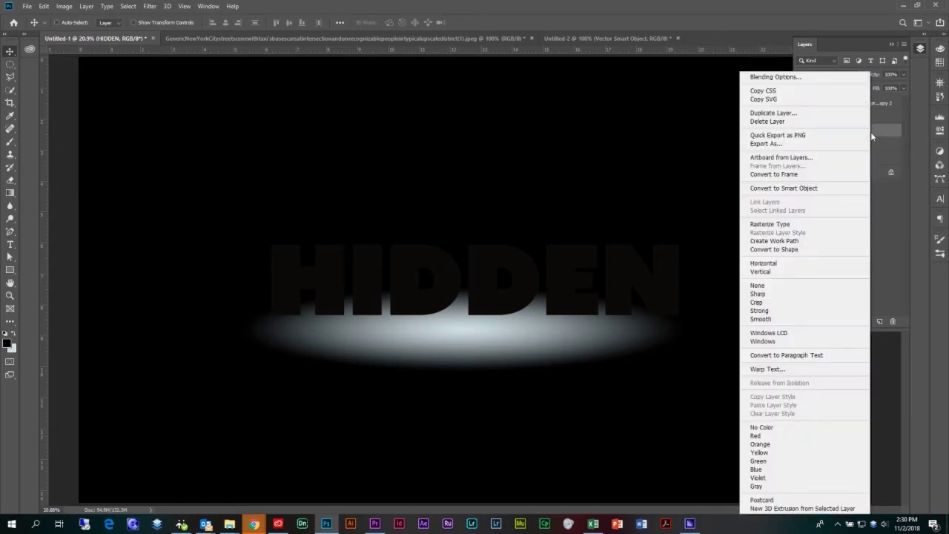
left_click(817, 77)
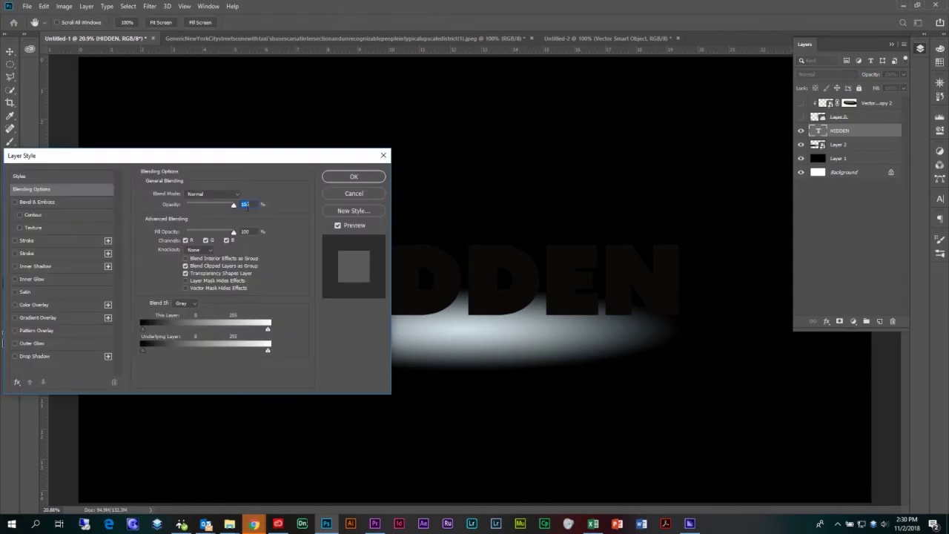
left_click(15, 203)
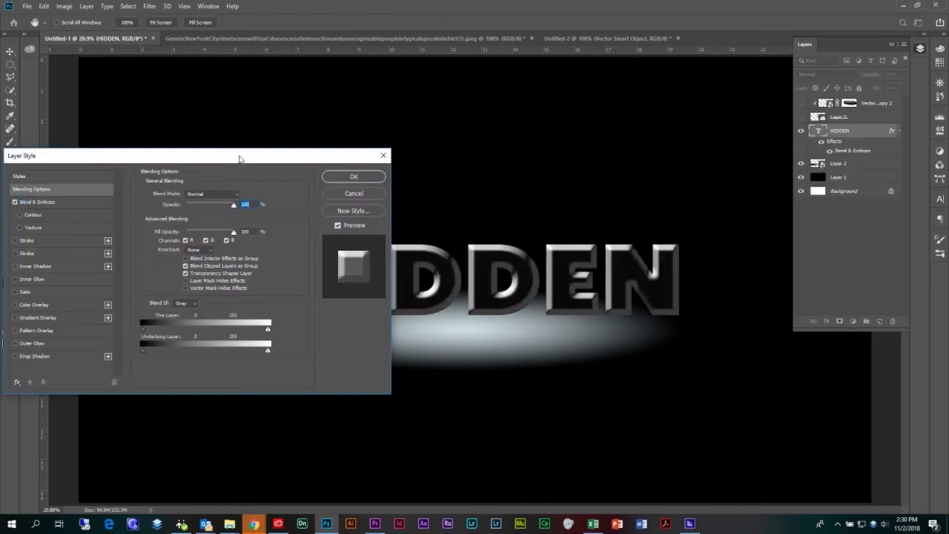
left_click_drag(227, 157, 281, 128)
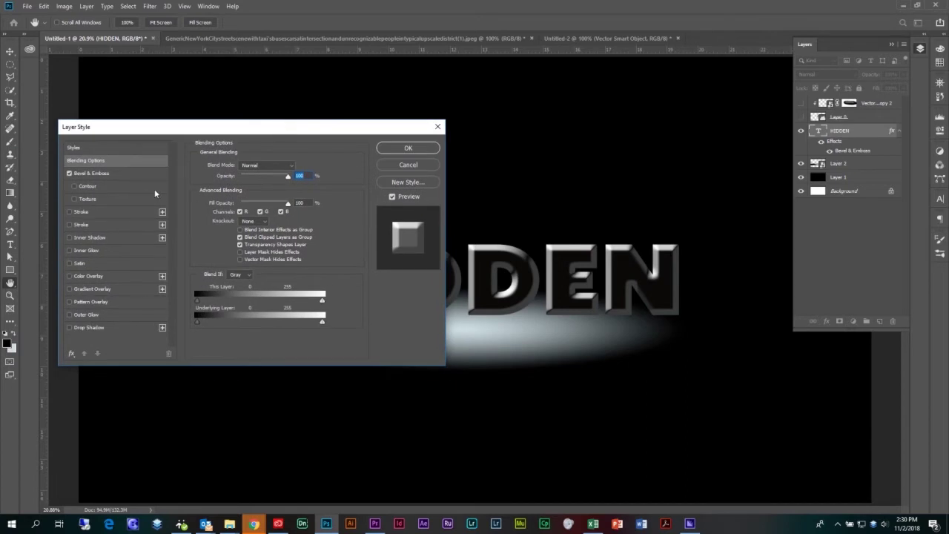
left_click(119, 173)
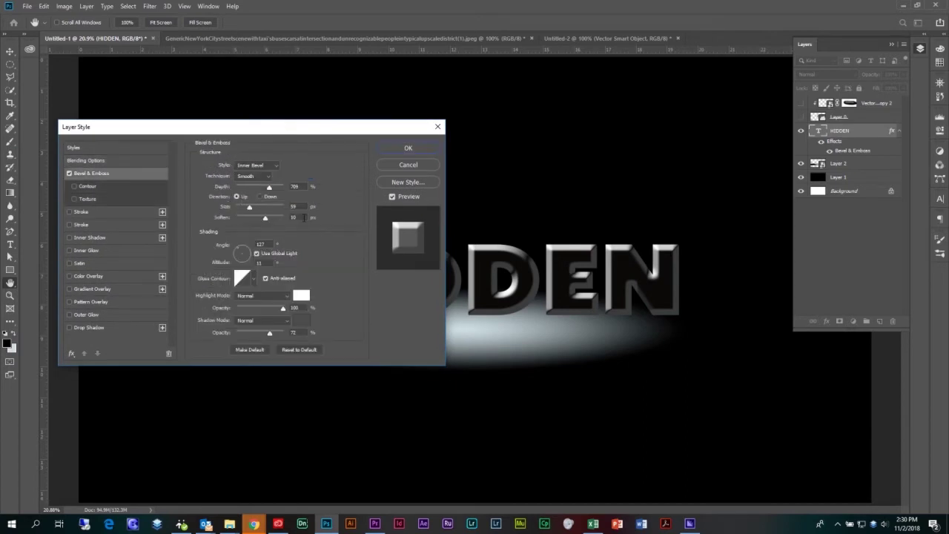
left_click_drag(269, 187, 250, 187)
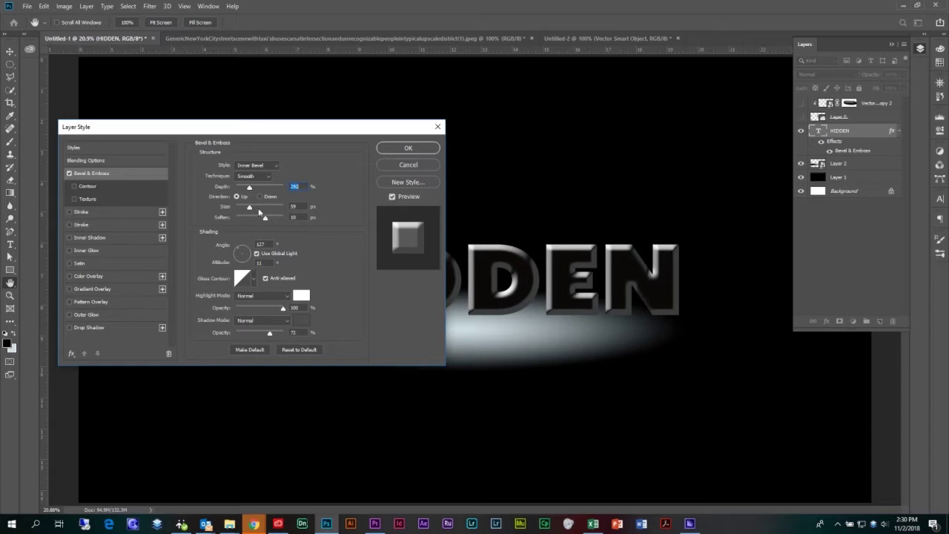
left_click_drag(265, 218, 244, 186)
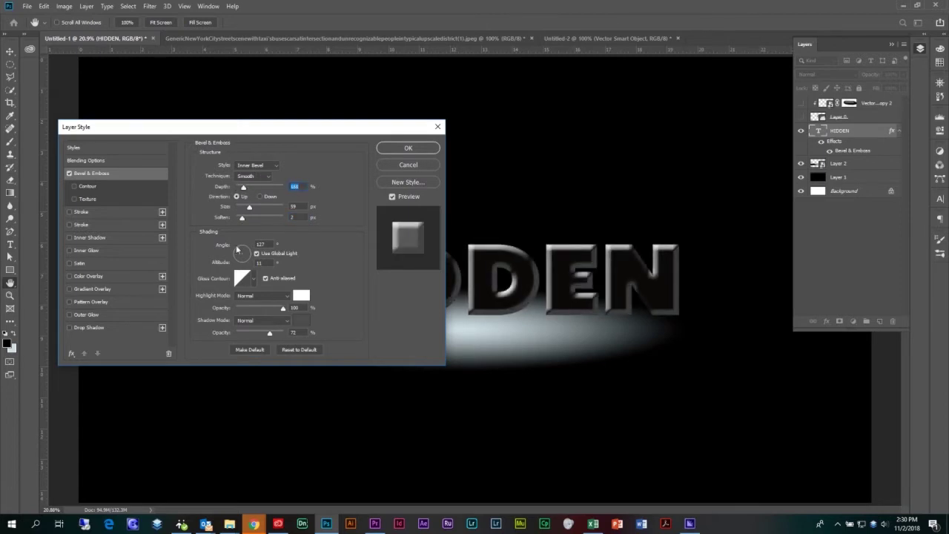
- Set the bevel's light angle to 153° and altitude to 32°, with highlight and shadow opacity both at 45%, and apply the style
left_click_drag(239, 252, 241, 254)
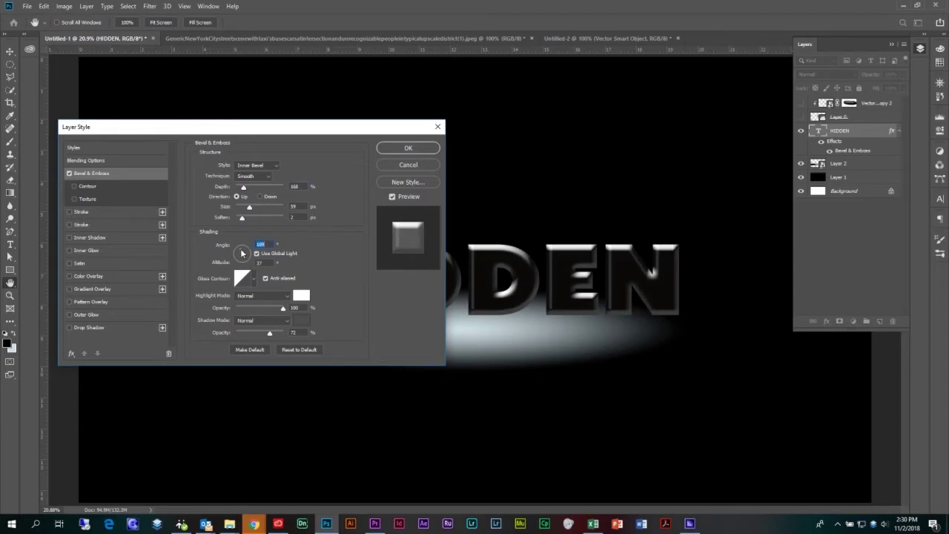
left_click(266, 308)
left_click_drag(266, 309, 256, 332)
left_click(261, 332)
left_click_drag(237, 249, 244, 247)
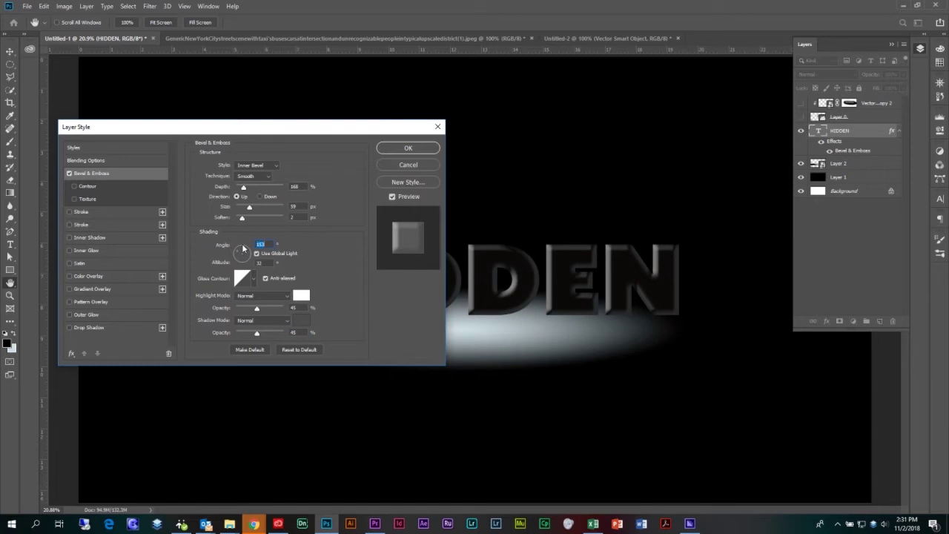
left_click_drag(288, 132, 423, 342)
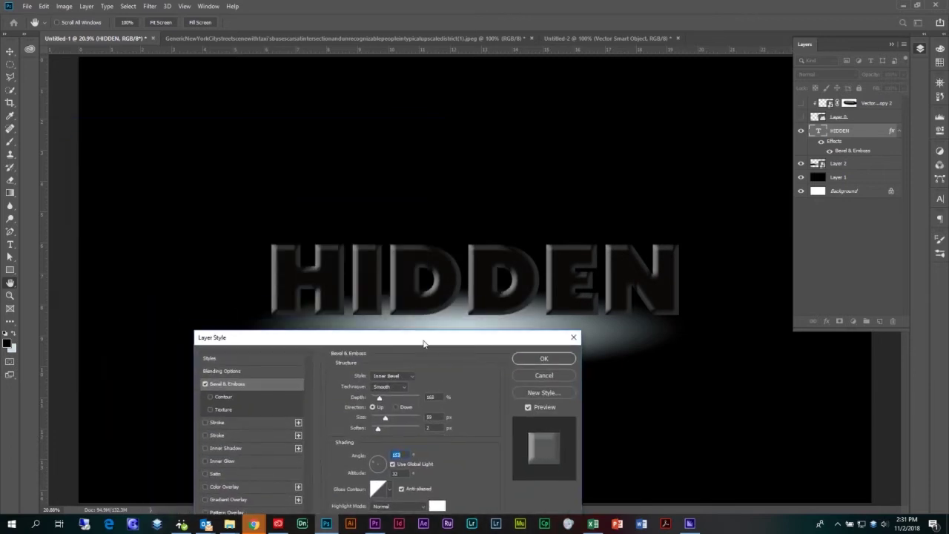
left_click(572, 361)
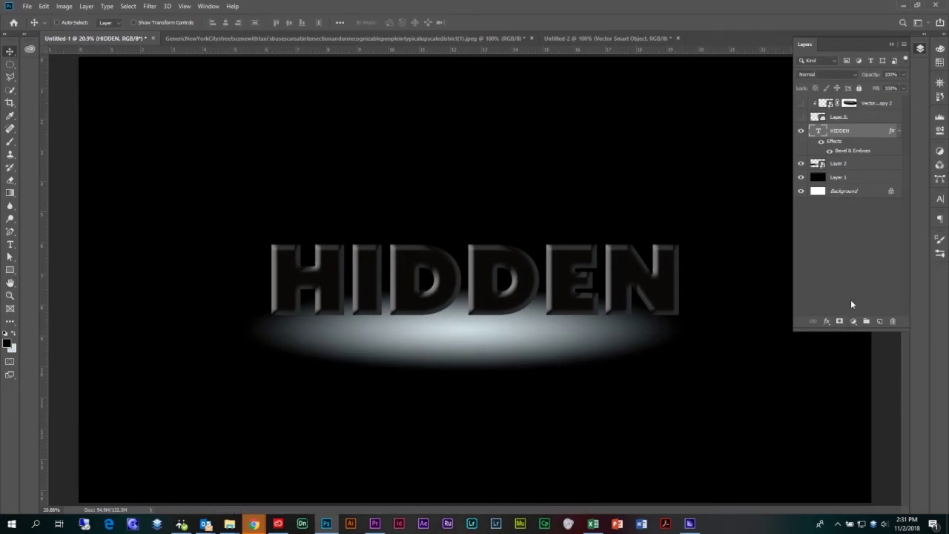
- Reopen the HIDDEN layer's Bevel & Emboss settings and set the light angle to 124° and altitude to 11°
double_click(852, 151)
left_click_drag(507, 279, 452, 77)
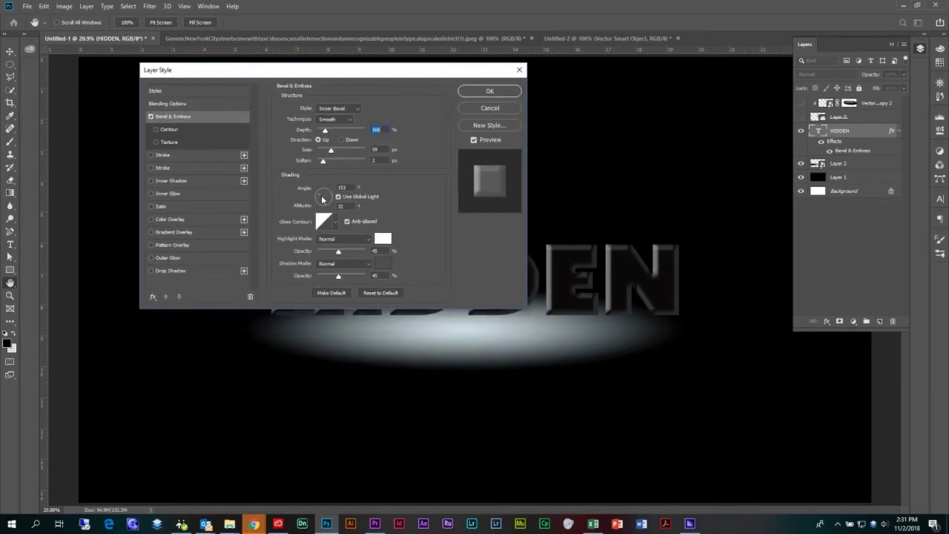
left_click_drag(320, 195, 323, 191)
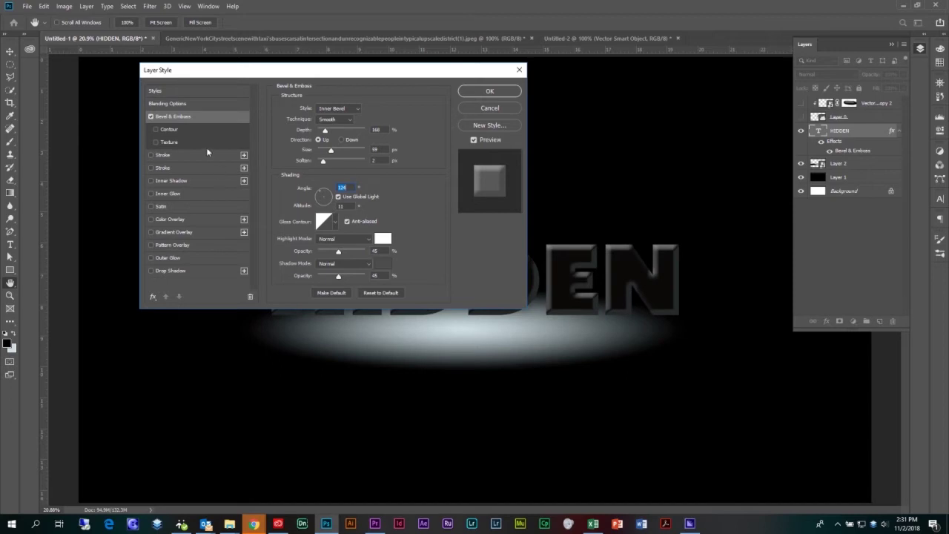
- Try the two Stroke effects and the Inner Shadow effect on the HIDDEN text, switching each off again
left_click(150, 155)
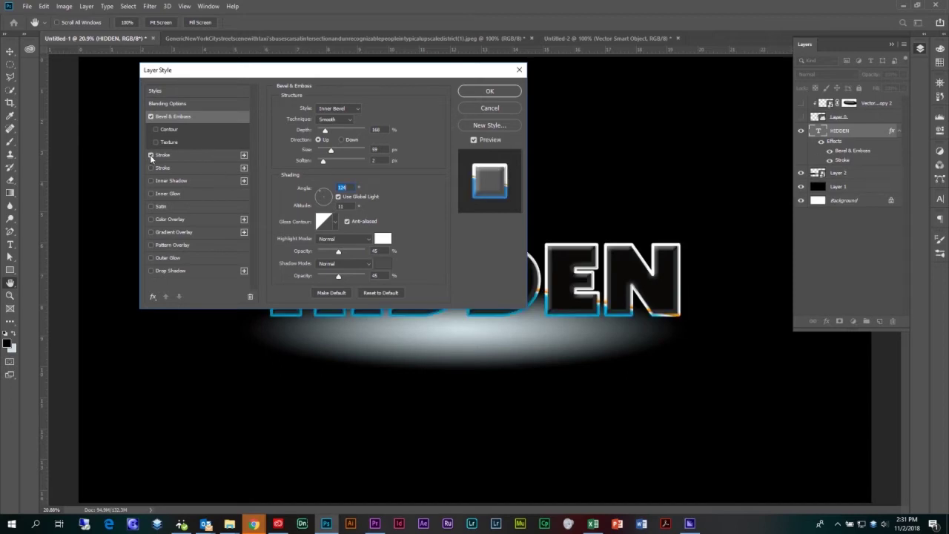
left_click(151, 155)
left_click(150, 168)
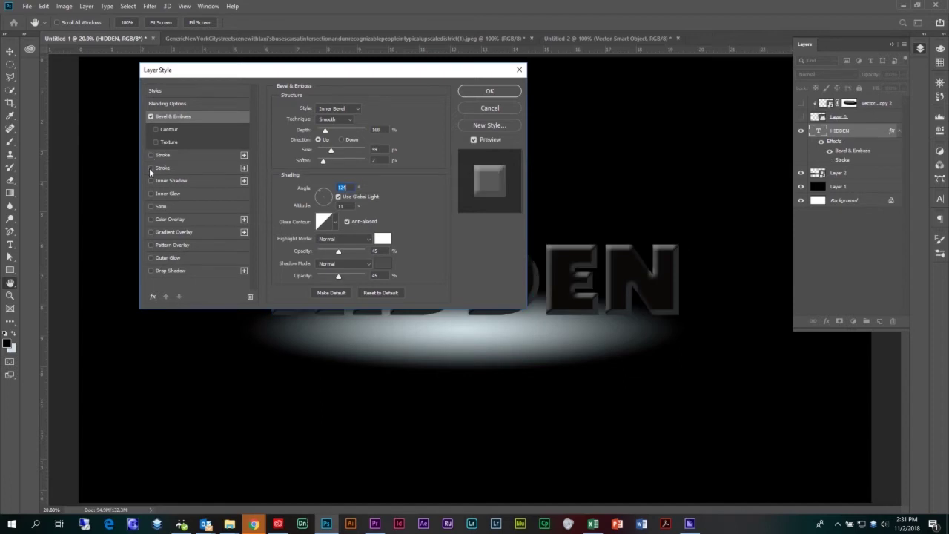
left_click(150, 168)
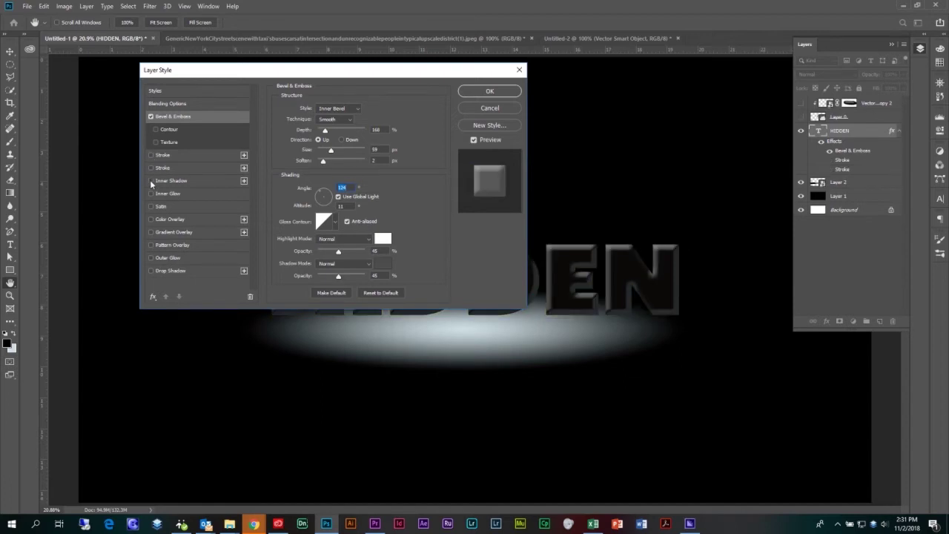
left_click(152, 181)
left_click(151, 181)
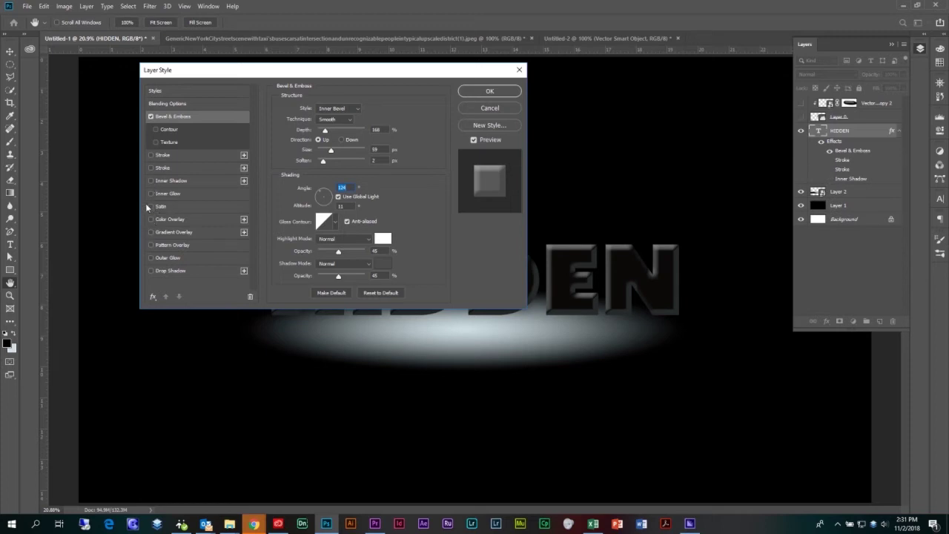
- Add an Outer Glow to the HIDDEN text at 70% opacity and set its colour to grey 545454
left_click(151, 258)
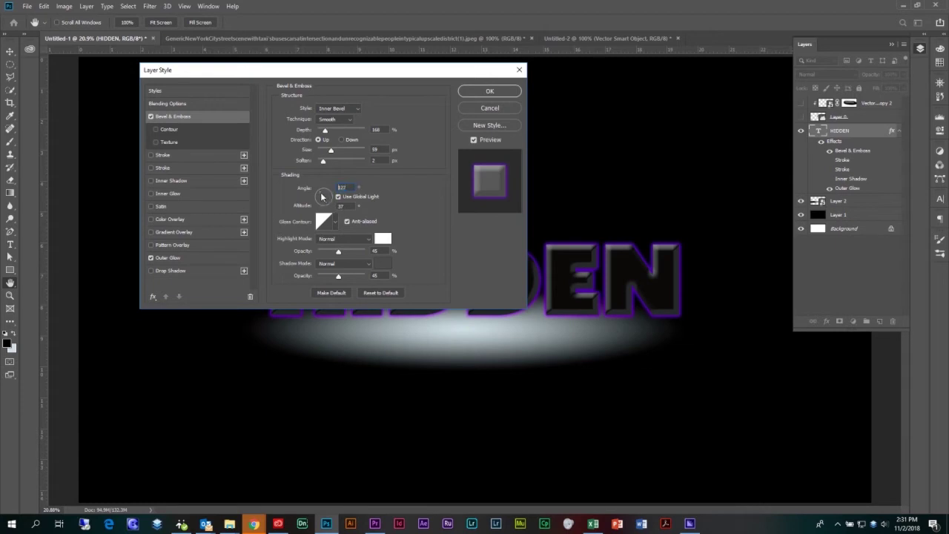
left_click(196, 257)
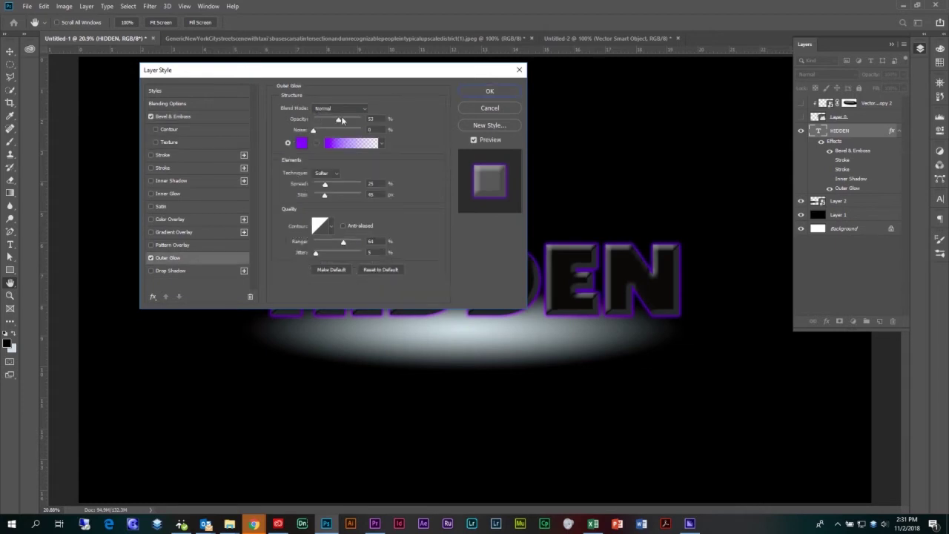
left_click_drag(338, 120, 346, 120)
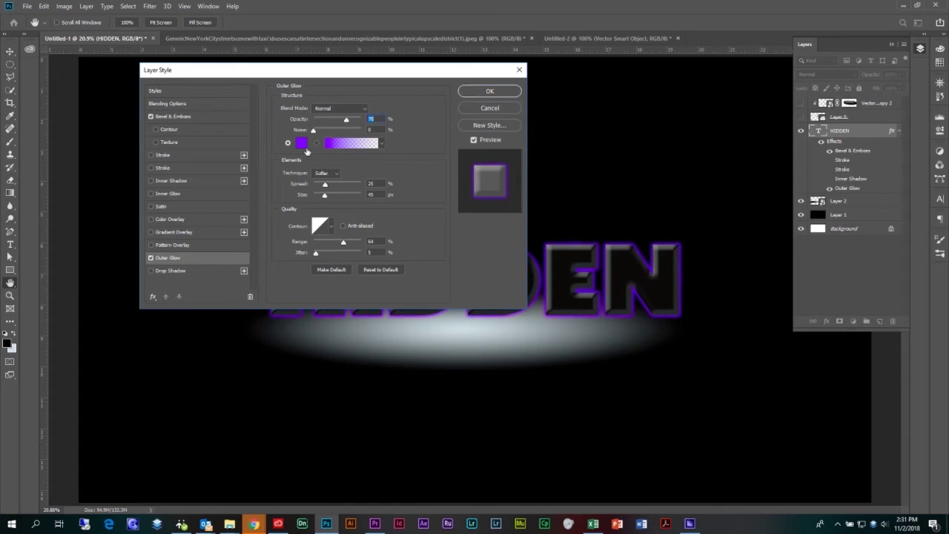
left_click(381, 143)
left_click(381, 143)
left_click(301, 143)
left_click_drag(689, 210, 685, 281)
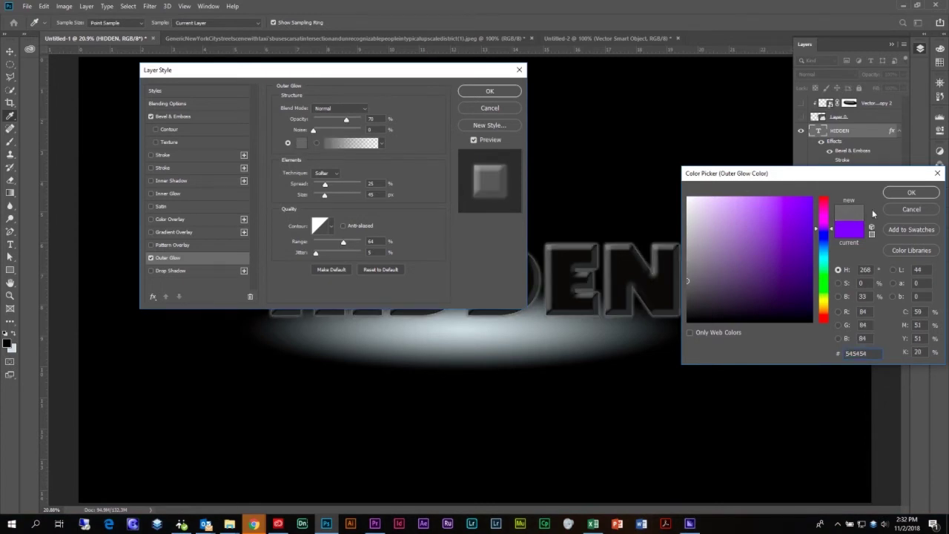
left_click(911, 192)
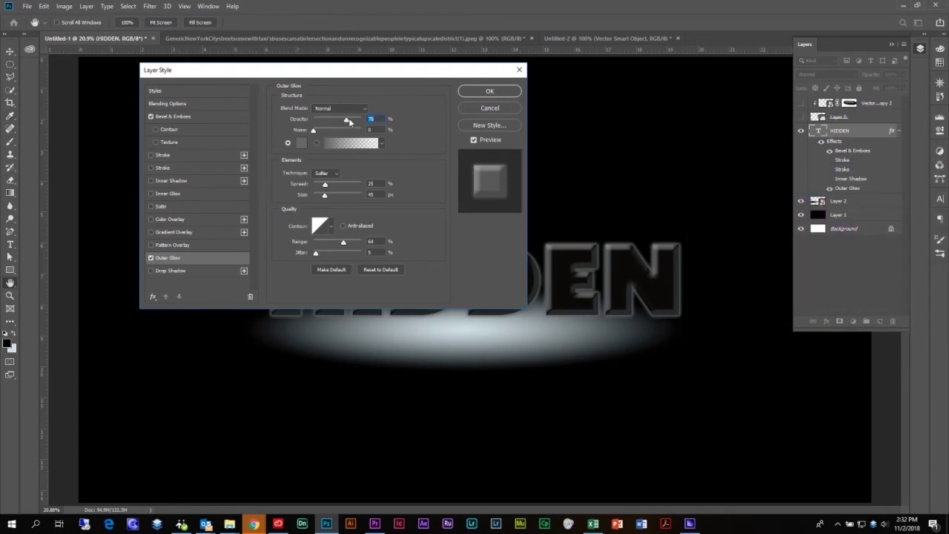
- Set the outer glow's opacity to 73%, spread to 33% and size to 65 px, and compare the text with and without it
left_click_drag(346, 119, 348, 119)
left_click(315, 129)
left_click_drag(324, 184, 330, 195)
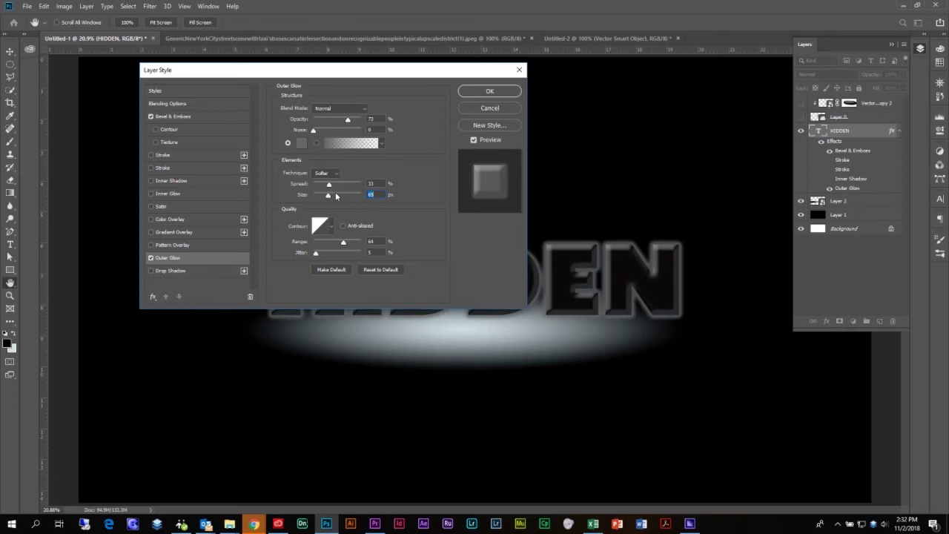
left_click(152, 258)
left_click(151, 258)
- Add a Drop Shadow with 45% opacity, 81° angle, 71 px distance, 44% spread and 51 px size, and apply the layer styles
left_click(151, 272)
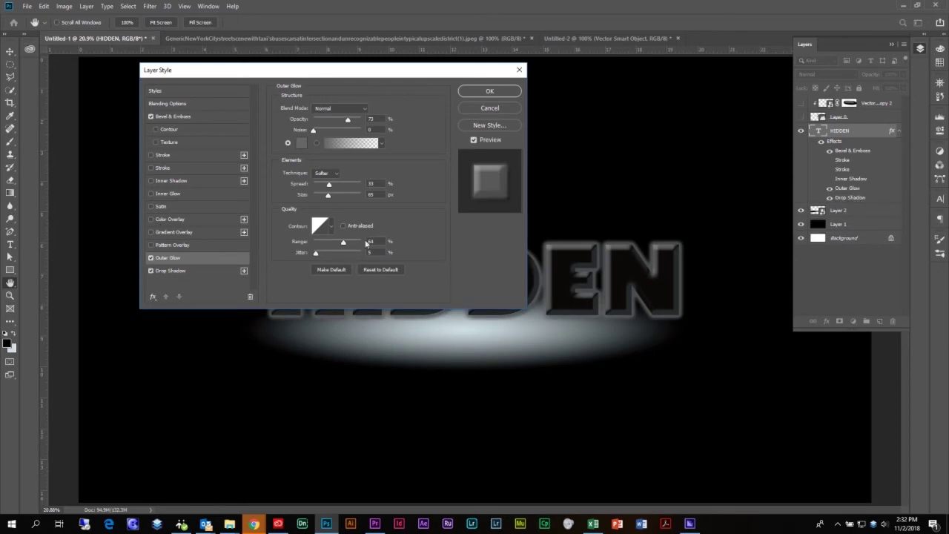
left_click(211, 275)
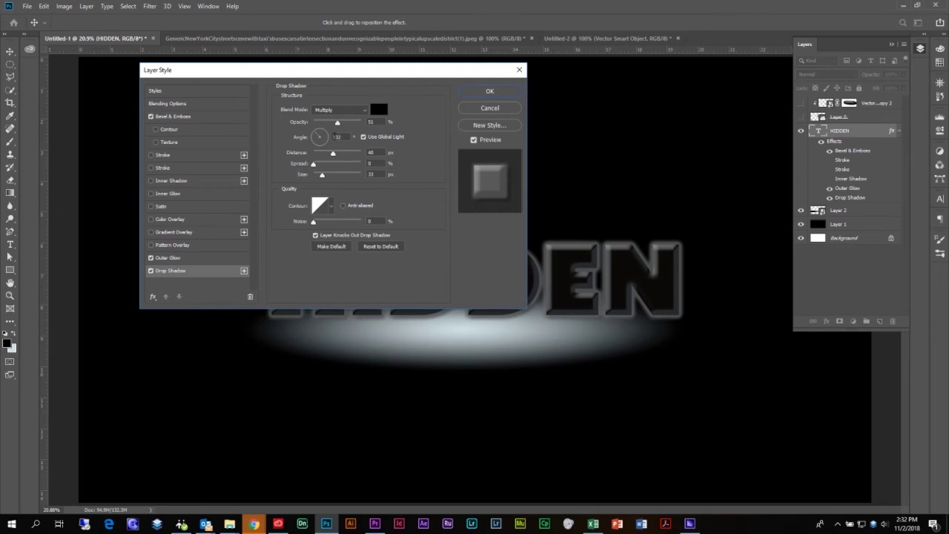
left_click_drag(320, 138, 330, 177)
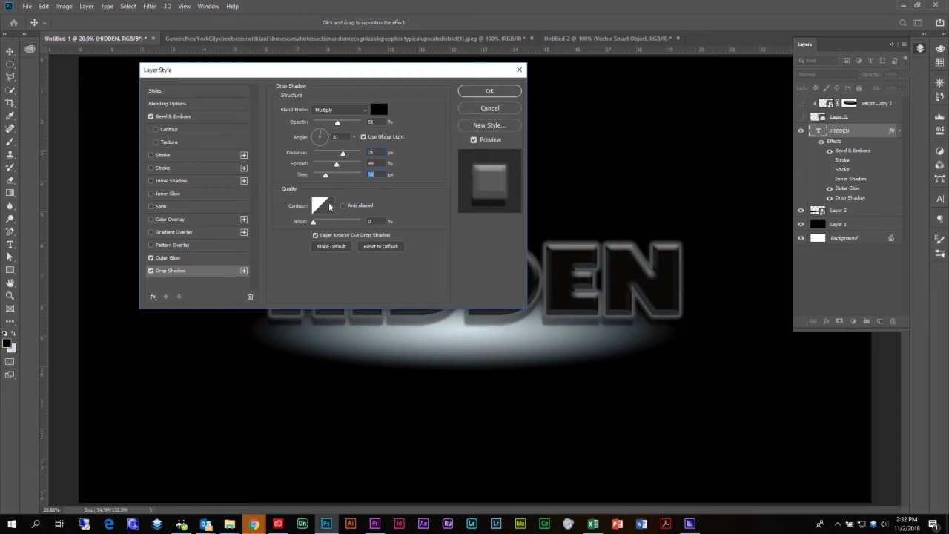
left_click_drag(337, 122, 333, 122)
left_click_drag(336, 164, 335, 168)
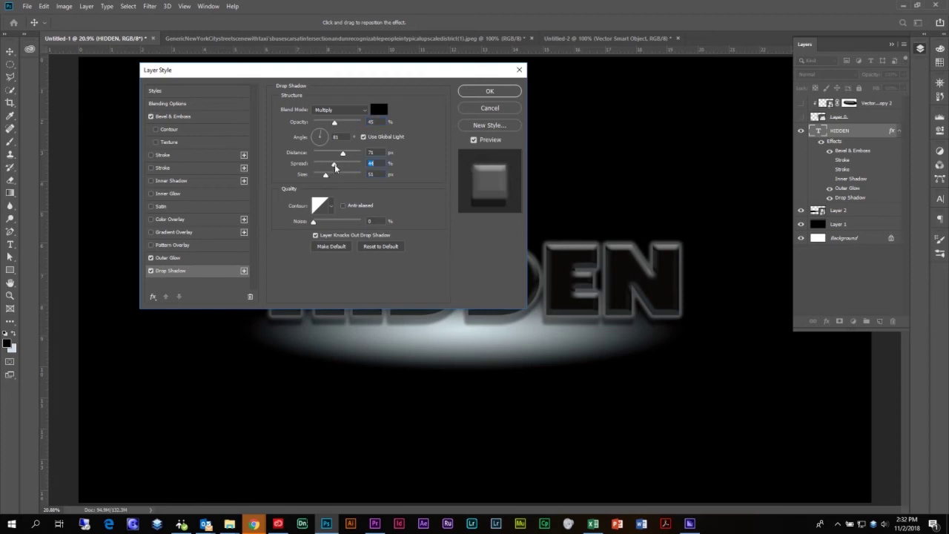
left_click(477, 91)
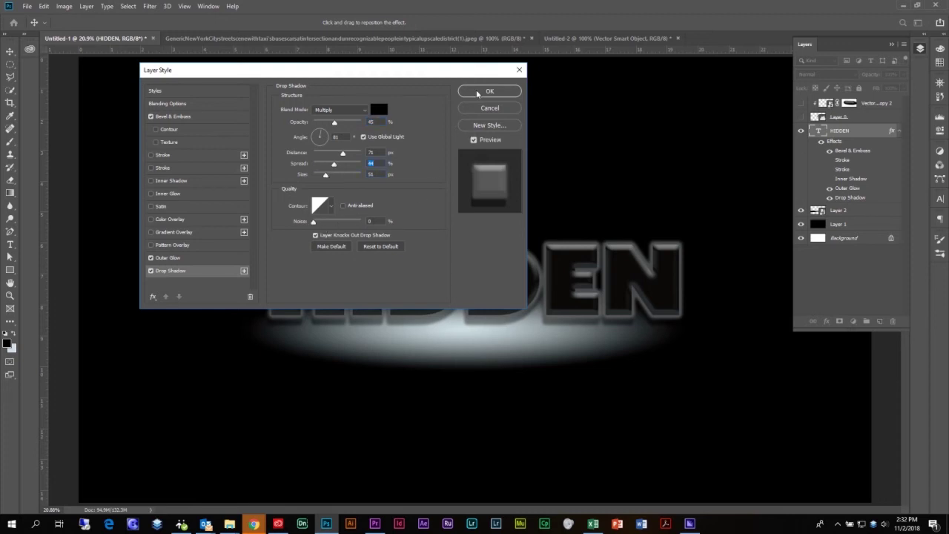